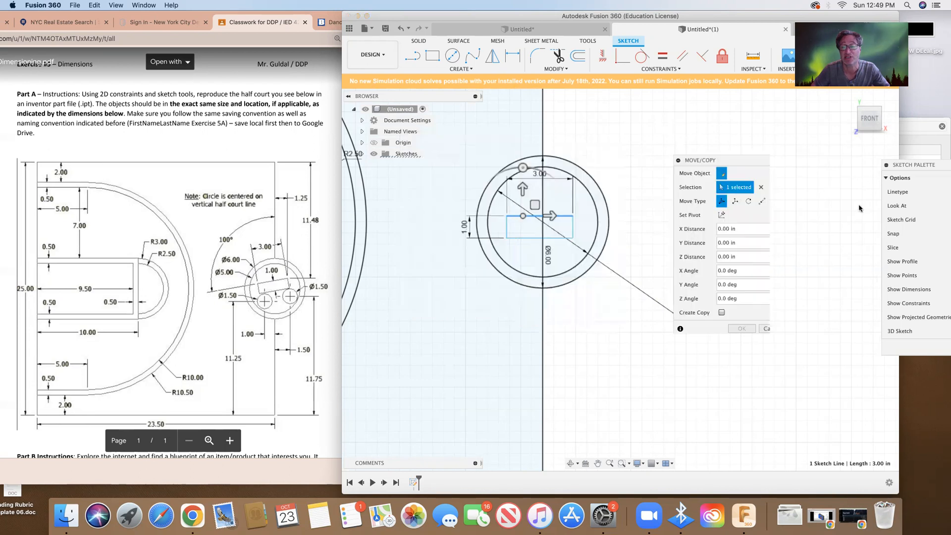
Rotate all four edges of the small rectangle inside the circles by 10 degrees about Z using Move/Copy
left_click(507, 230)
left_click(543, 238)
left_click(573, 218)
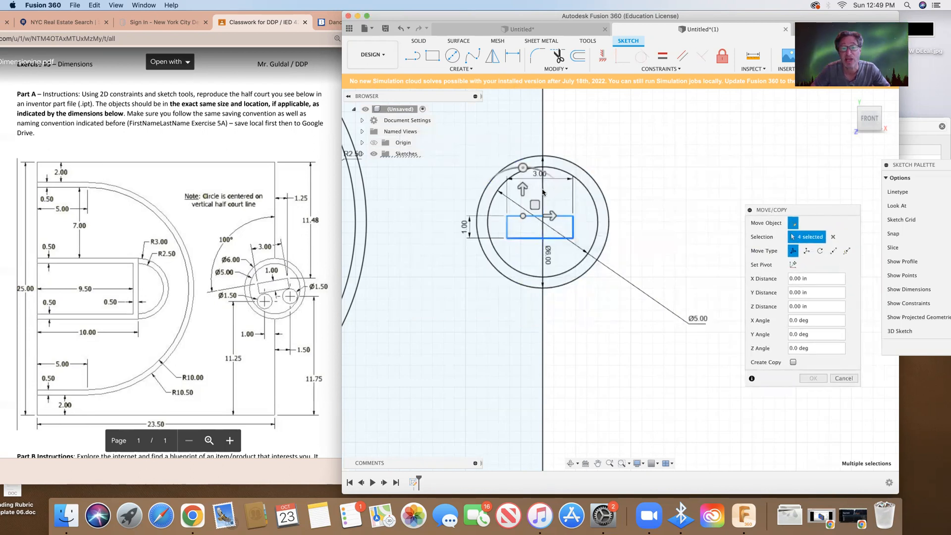
left_click(523, 168)
left_click_drag(524, 169, 519, 170)
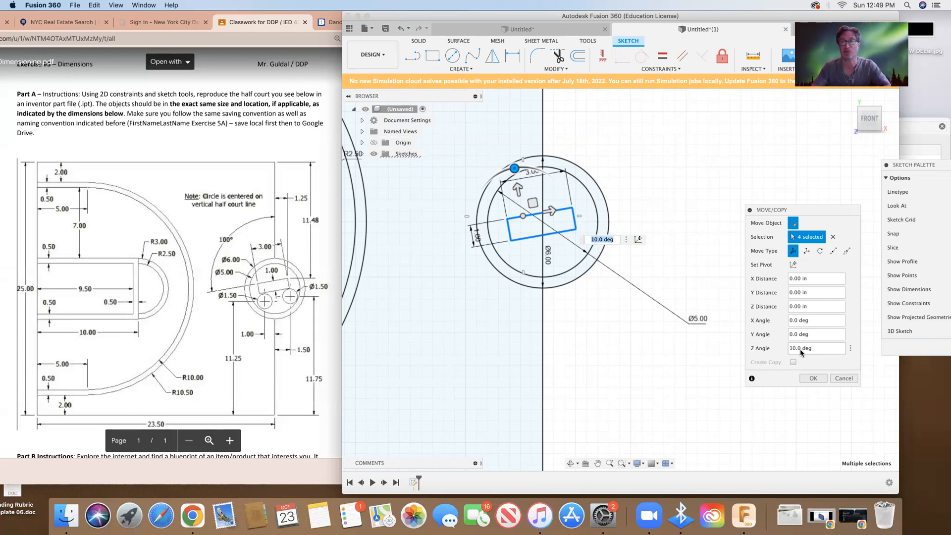
key("Return")
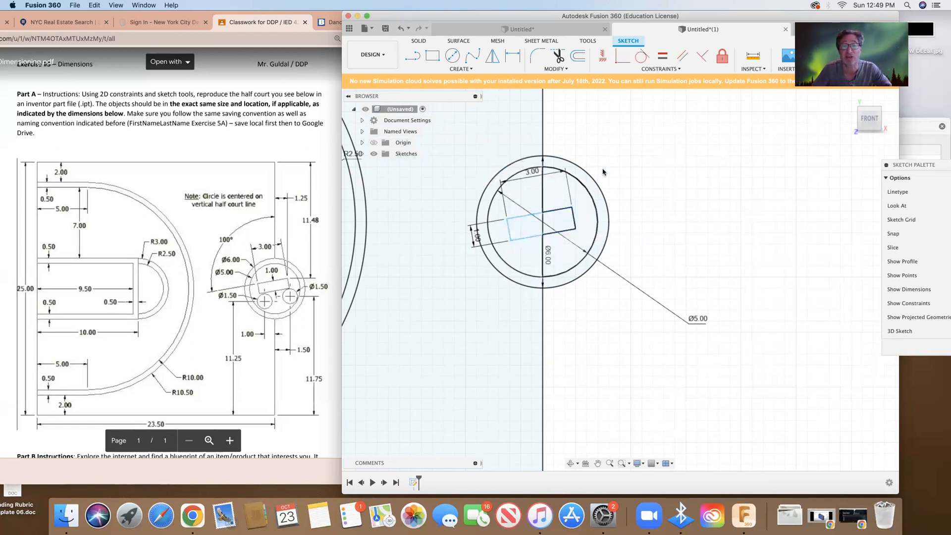
Dimension the angle between the vertical half-court line and the rectangle's upper long edge as 100 degrees, placed outside the circles
scroll(658, 297, "down", 5)
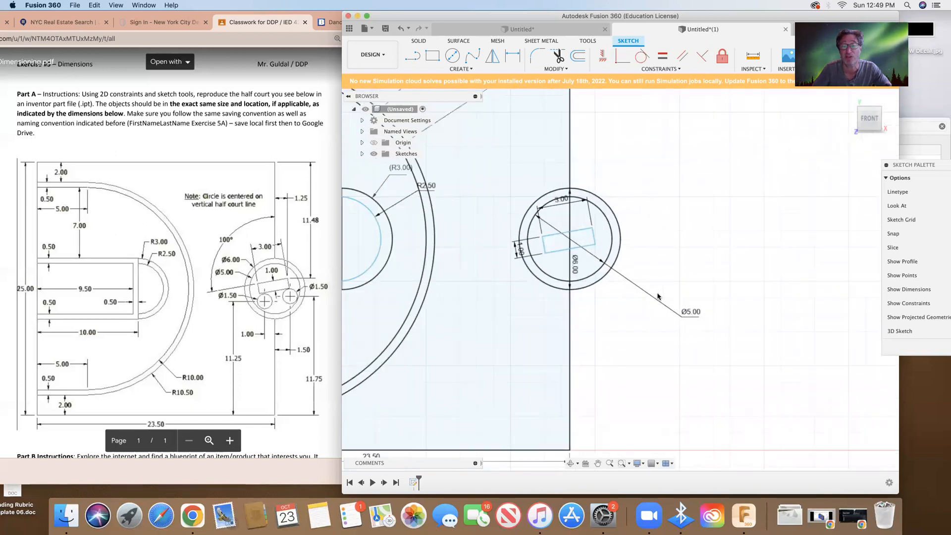
scroll(659, 296, "down", 3)
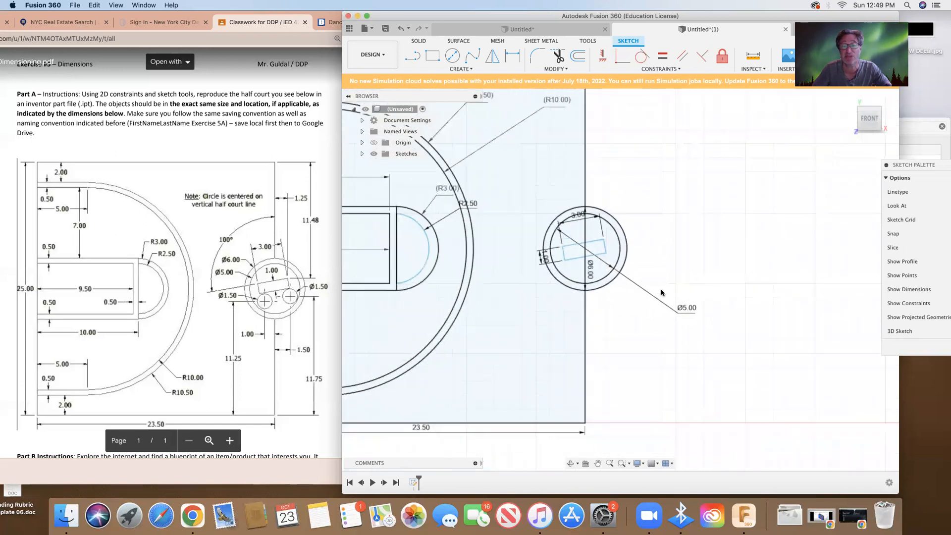
left_click(516, 58)
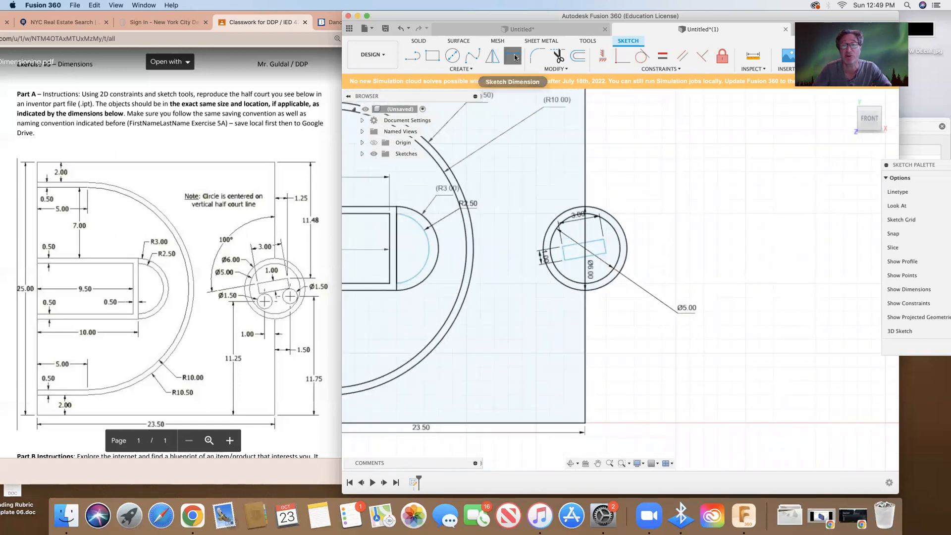
right_click(583, 135)
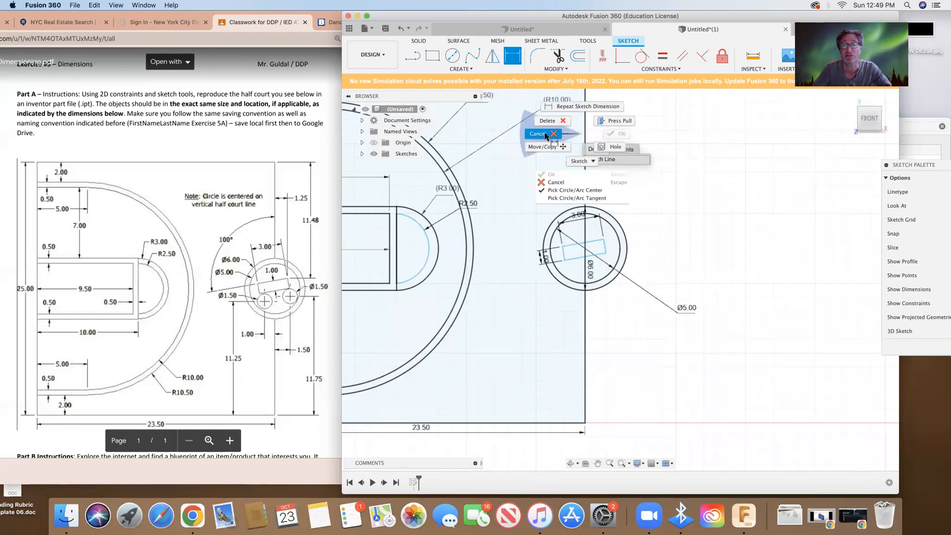
left_click(552, 134)
left_click(517, 57)
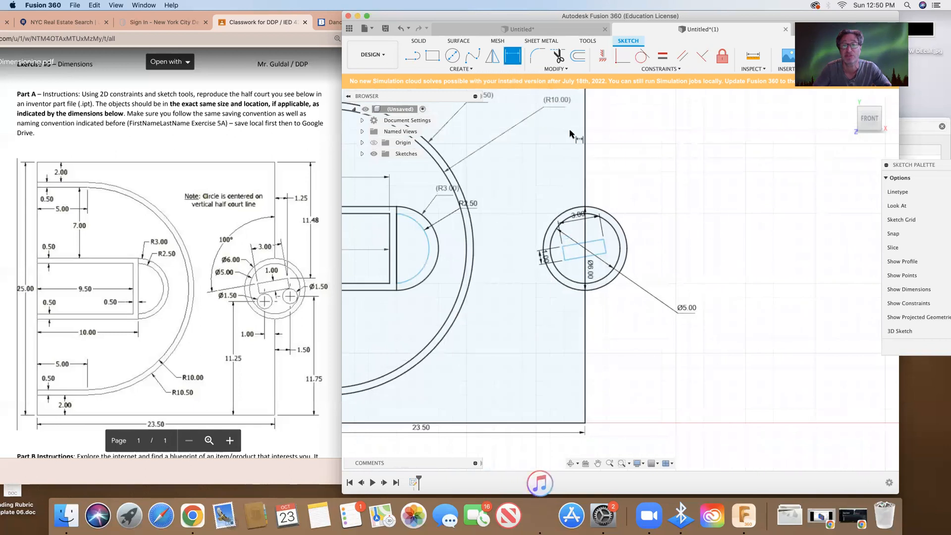
left_click(585, 218)
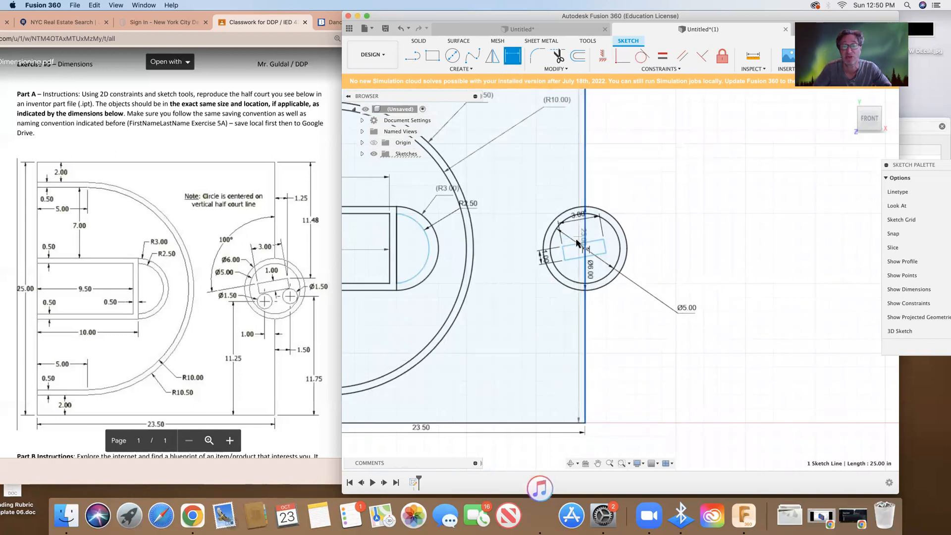
left_click(587, 242)
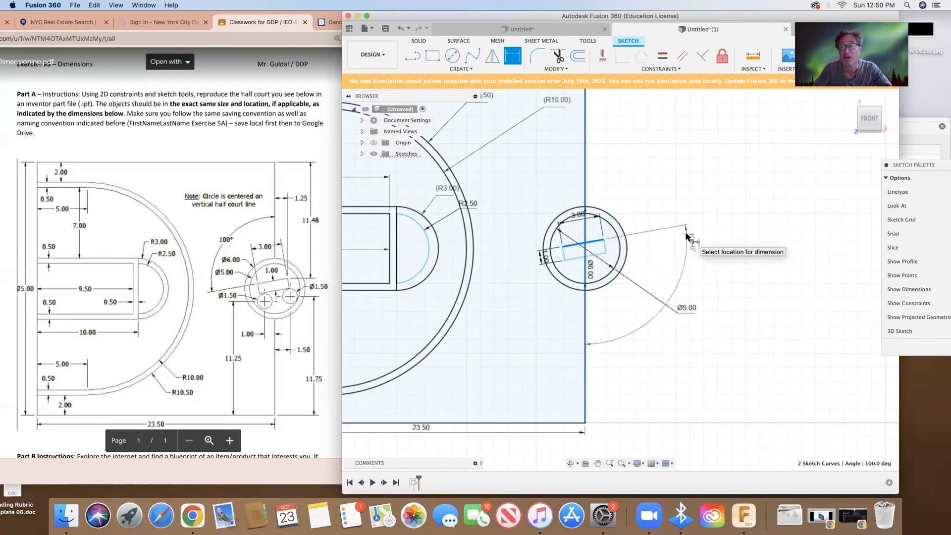
left_click(516, 193)
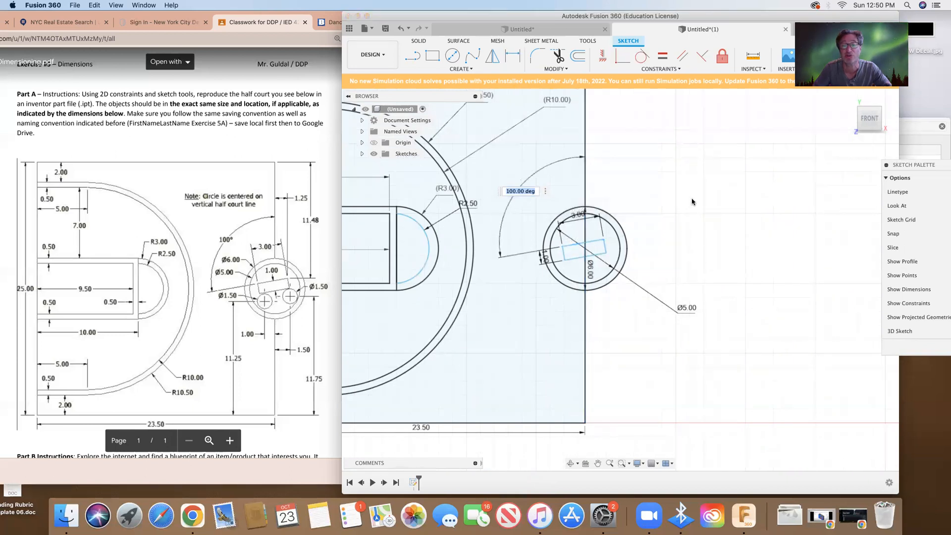
key("Return")
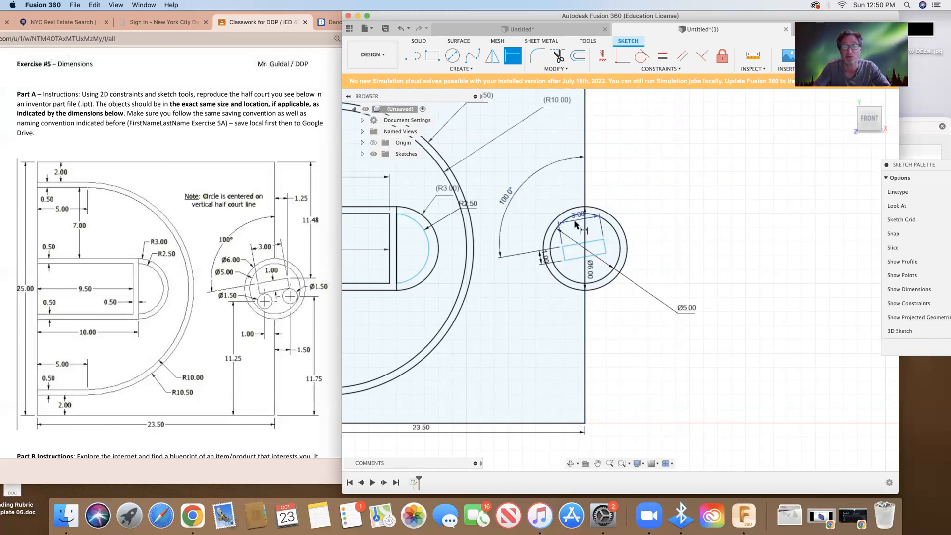
Reposition the rectangle's 3.00 and 1.00 dimensions outside the two concentric circles
left_click_drag(573, 210, 568, 182)
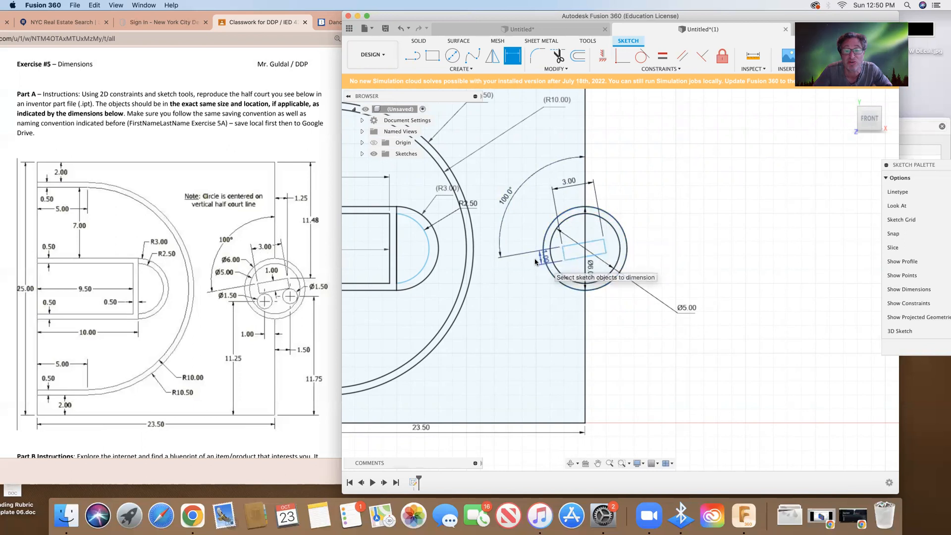
key("Escape")
left_click_drag(536, 262, 510, 266)
key("d")
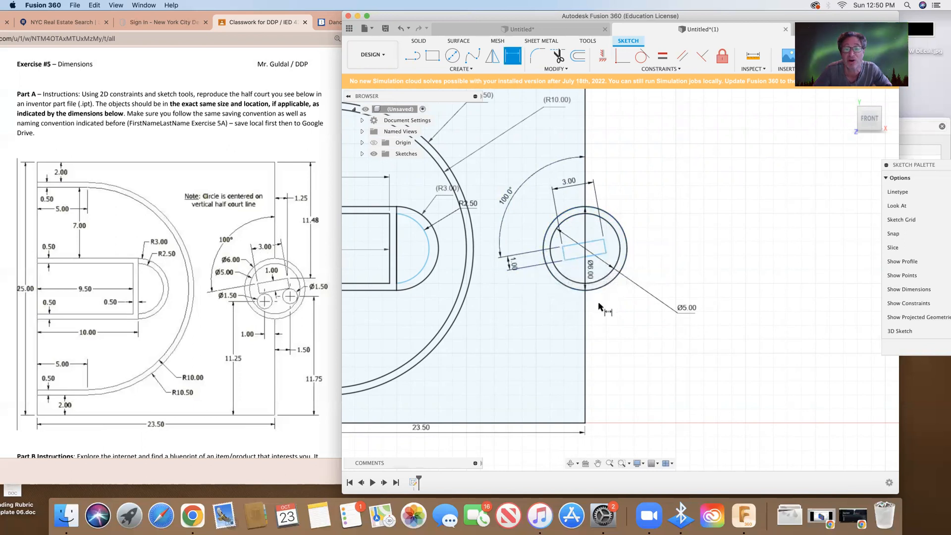
Move the whole tilted rectangle by -0.10 in along X and 0.333 in along Y
right_click(700, 210)
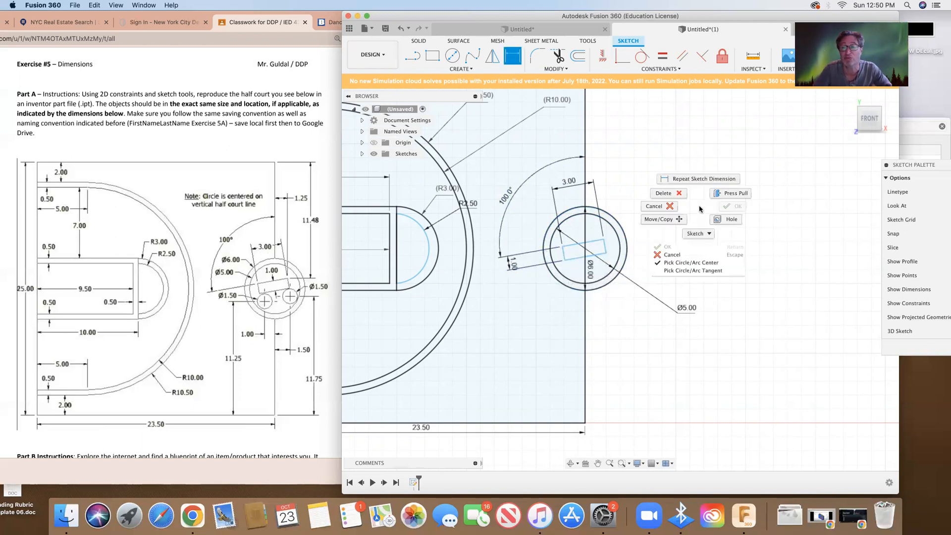
left_click(660, 220)
left_click(600, 247)
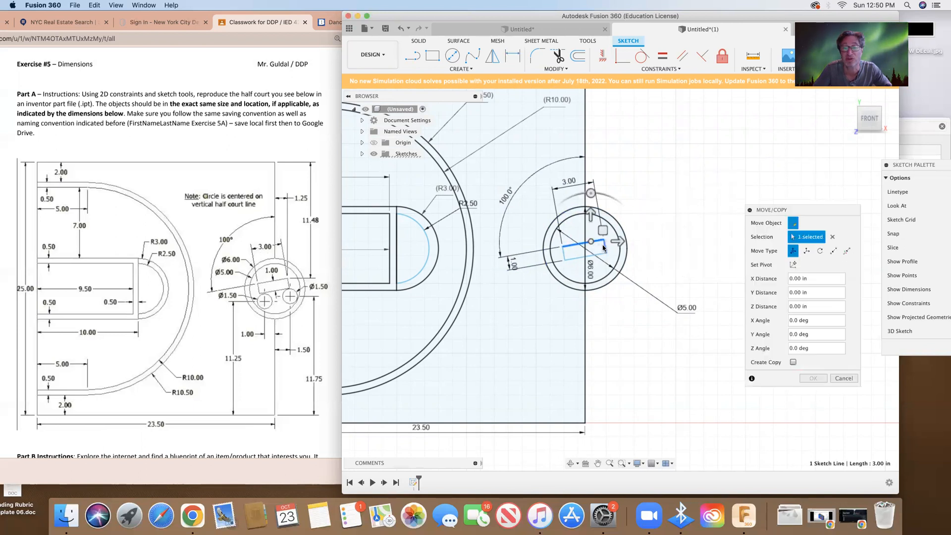
left_click(592, 256)
left_click(565, 257)
left_click(605, 248)
left_click_drag(602, 230, 603, 230)
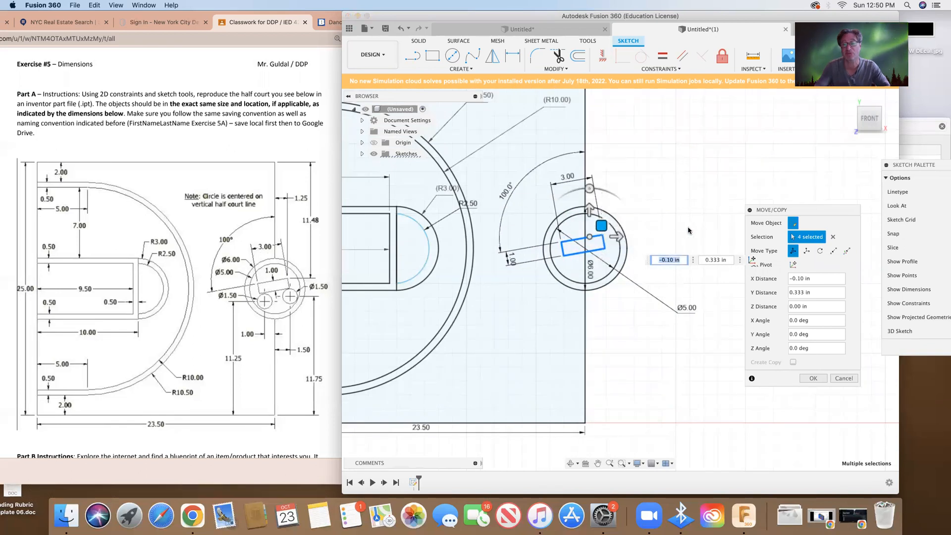
key("Return")
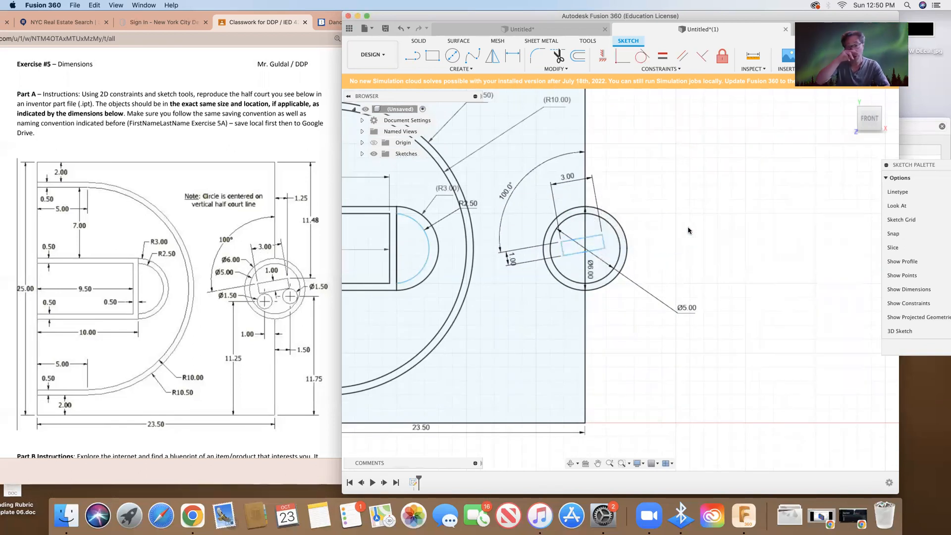
Draw a 1.5 in diameter circle inside the inner circle, below the rectangle and left of the half-court line
left_click(452, 58)
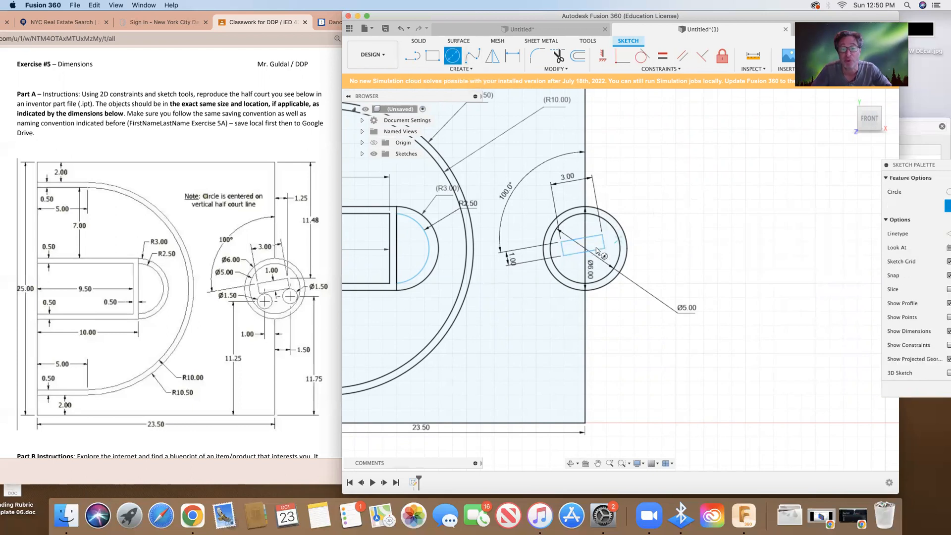
left_click(575, 266)
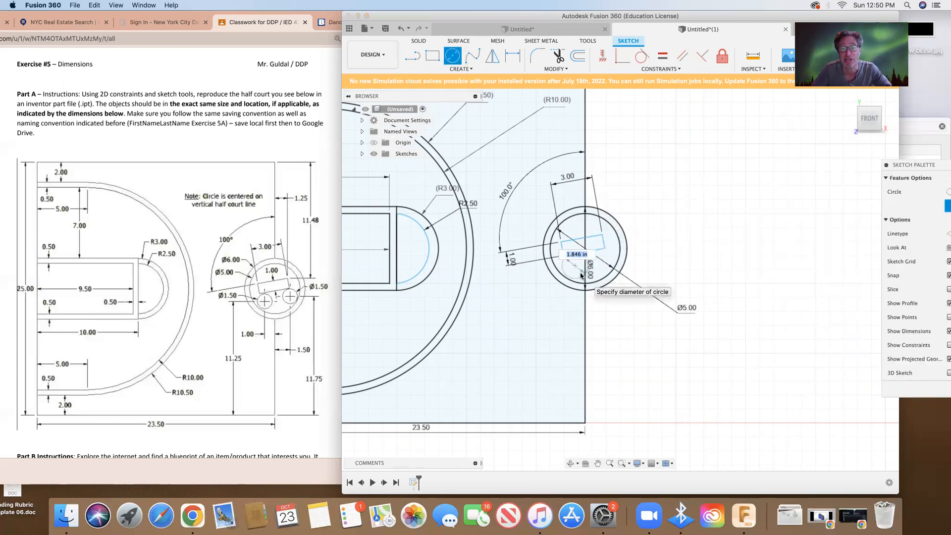
type("1.5")
key("Return")
key("Escape")
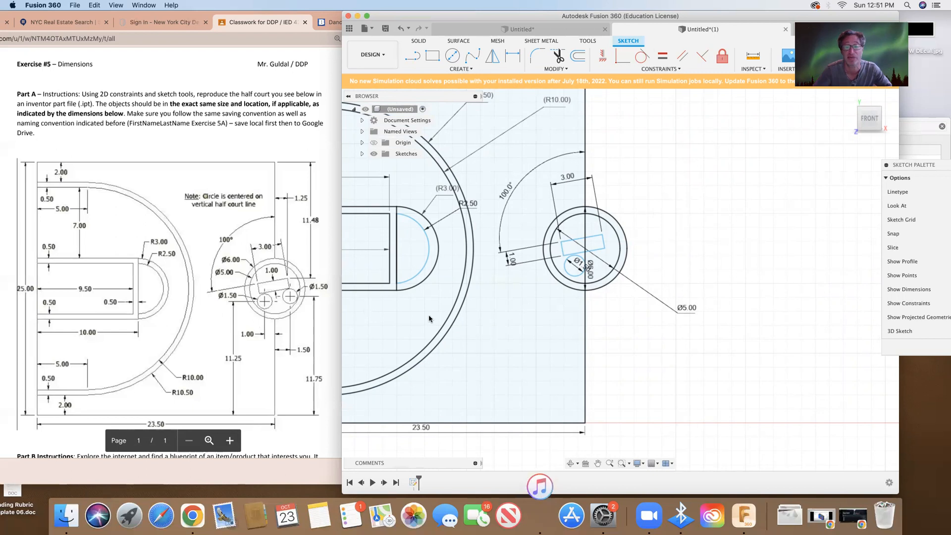
Dimension the small circle's center 11.25 in above the court's bottom edge
key("d")
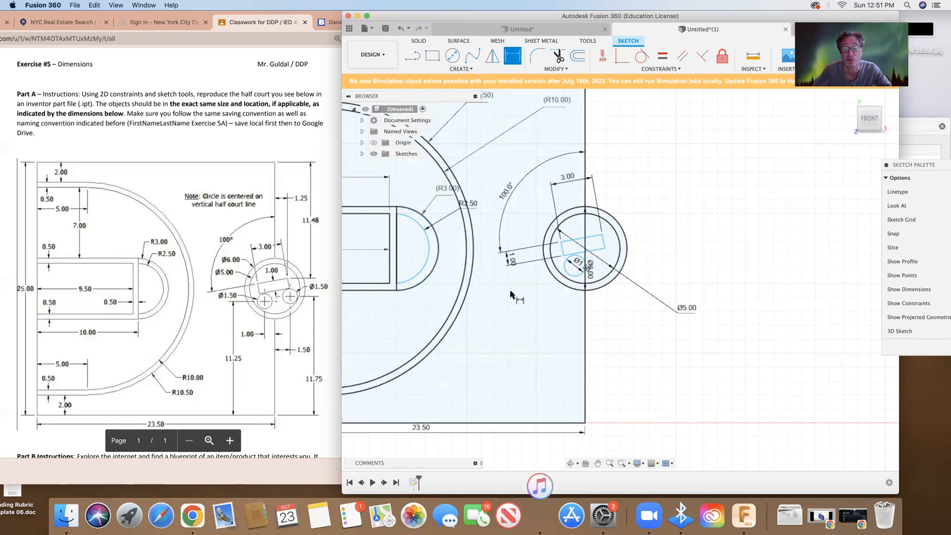
left_click(543, 424)
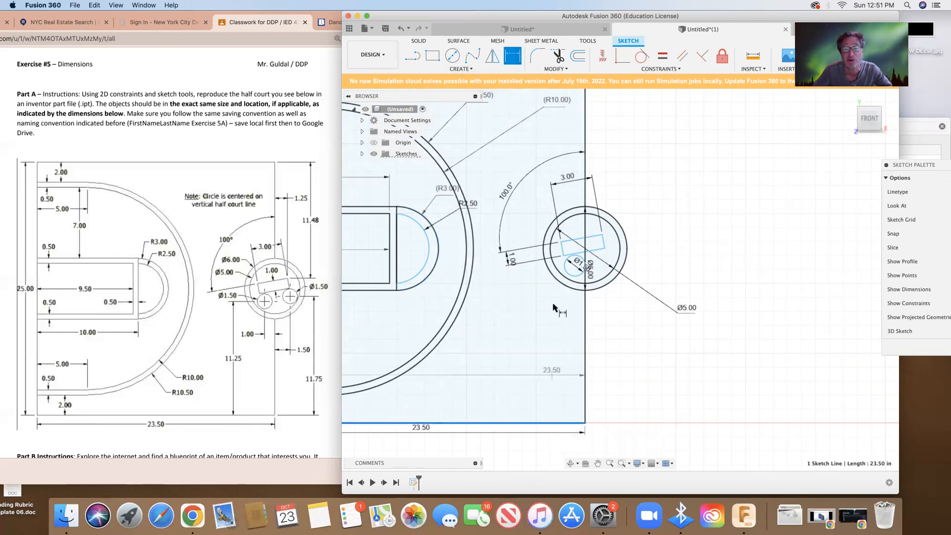
left_click(574, 267)
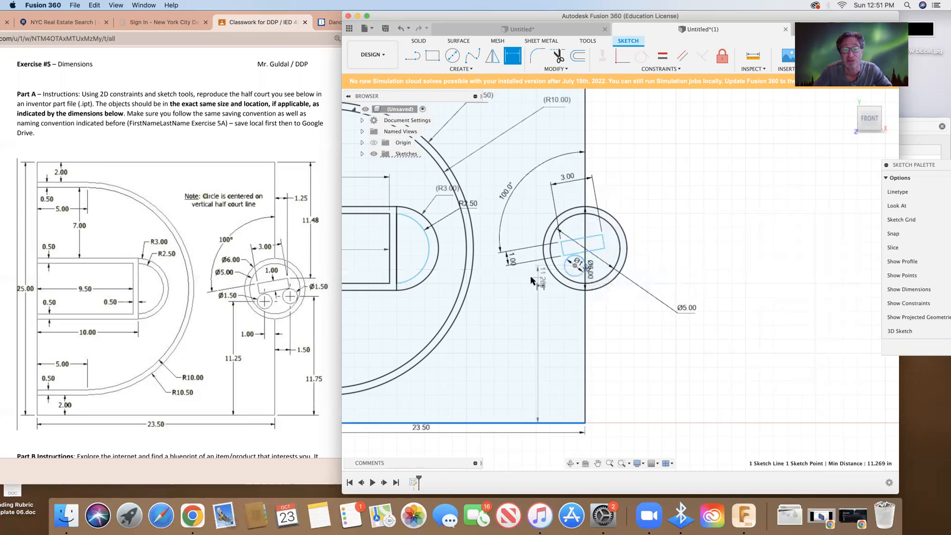
left_click(554, 301)
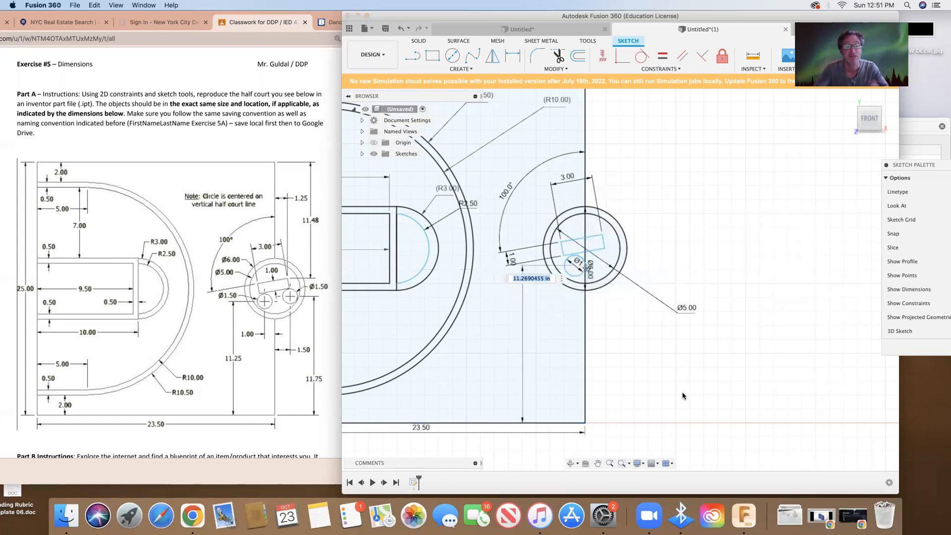
type("11")
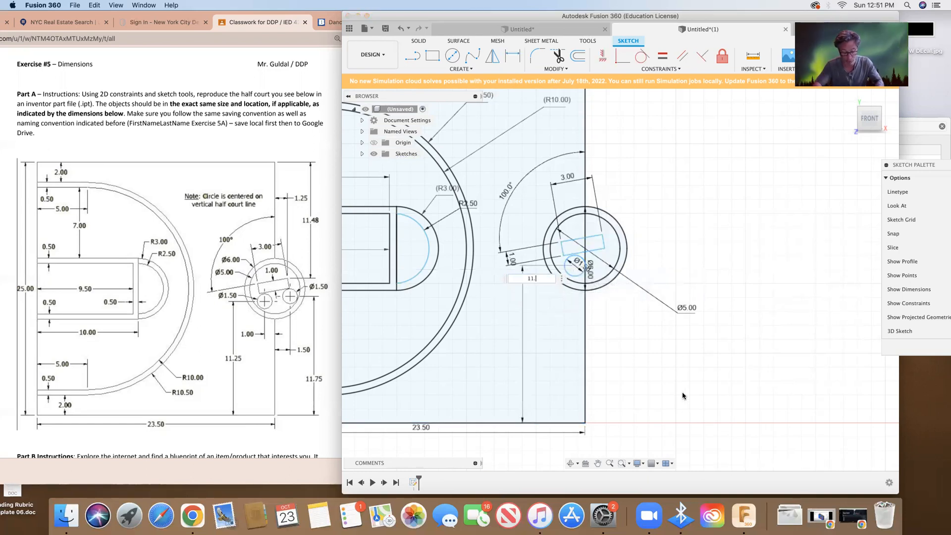
type(".25")
key("Return")
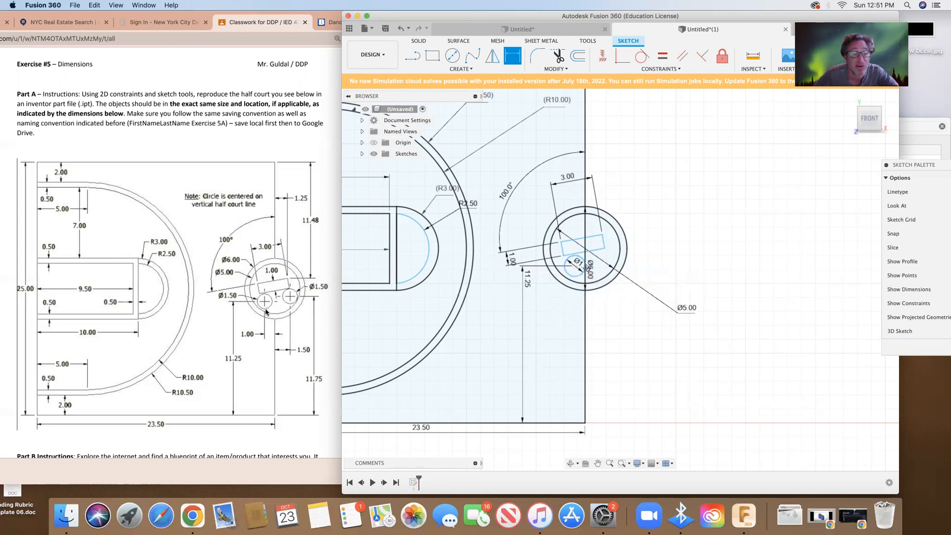
Dimension the small circle's center 1 in from the vertical half-court line
left_click(585, 350)
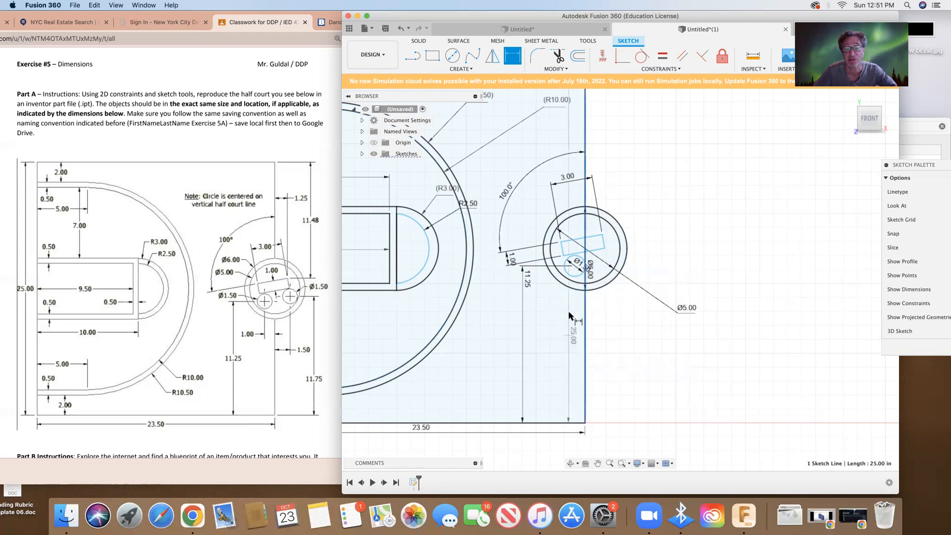
left_click(574, 267)
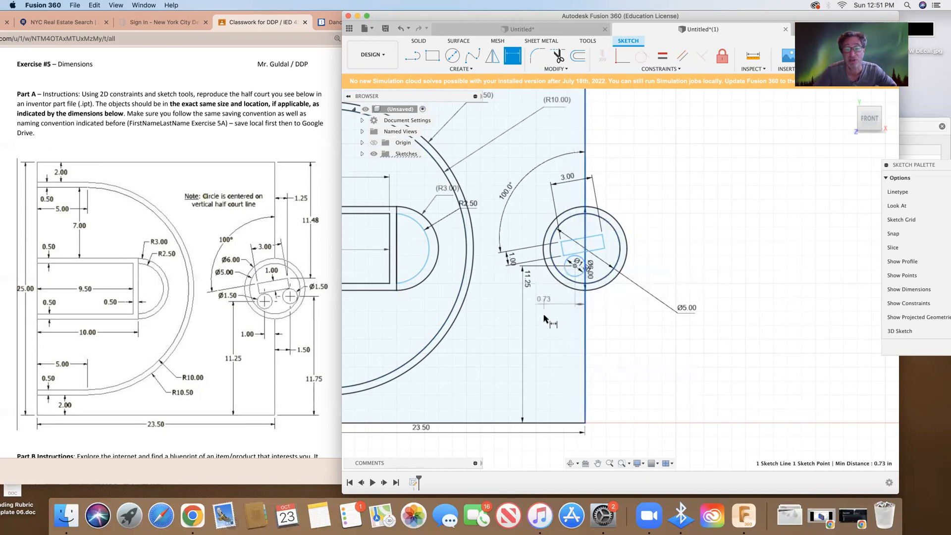
left_click(543, 327)
type("1")
key("Return")
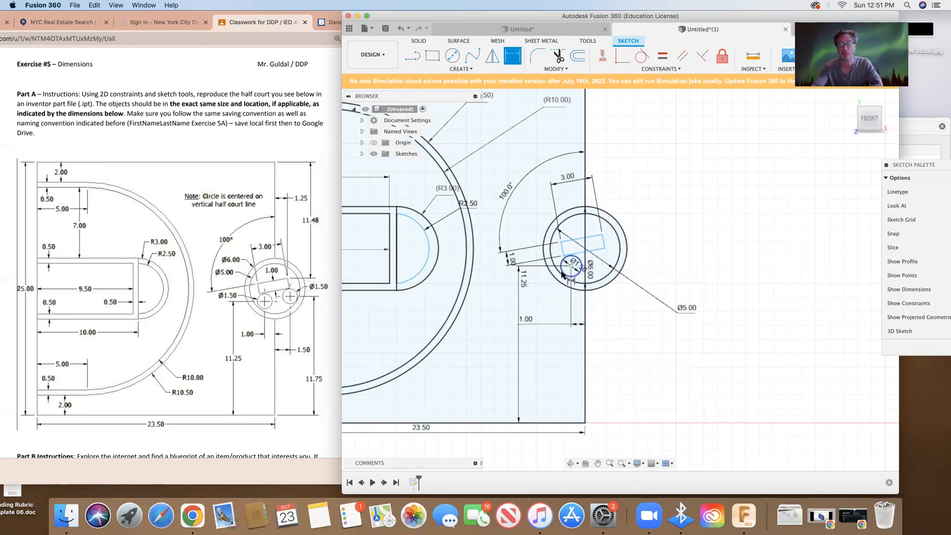
Copy the small circle with Move/Copy, placing the copy slightly higher on the other side of the half-court line
right_click(736, 200)
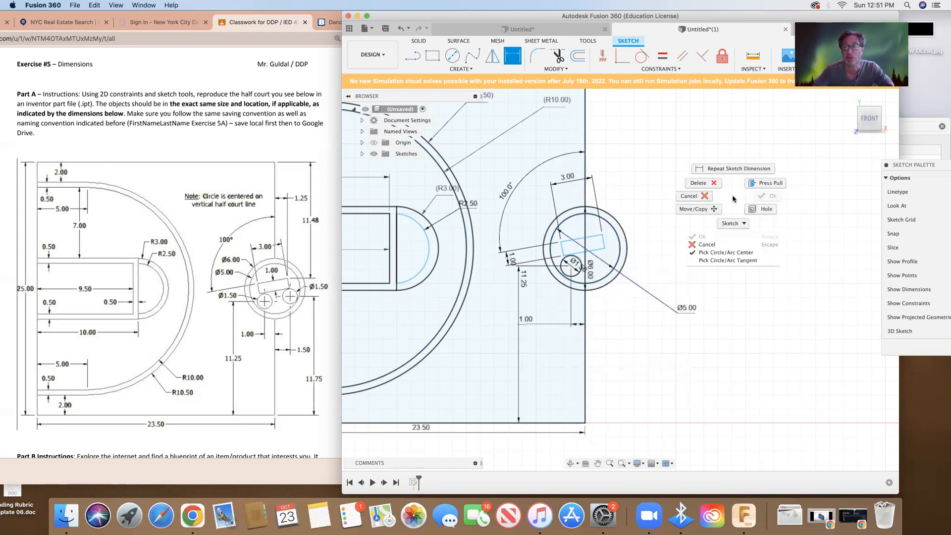
left_click(693, 207)
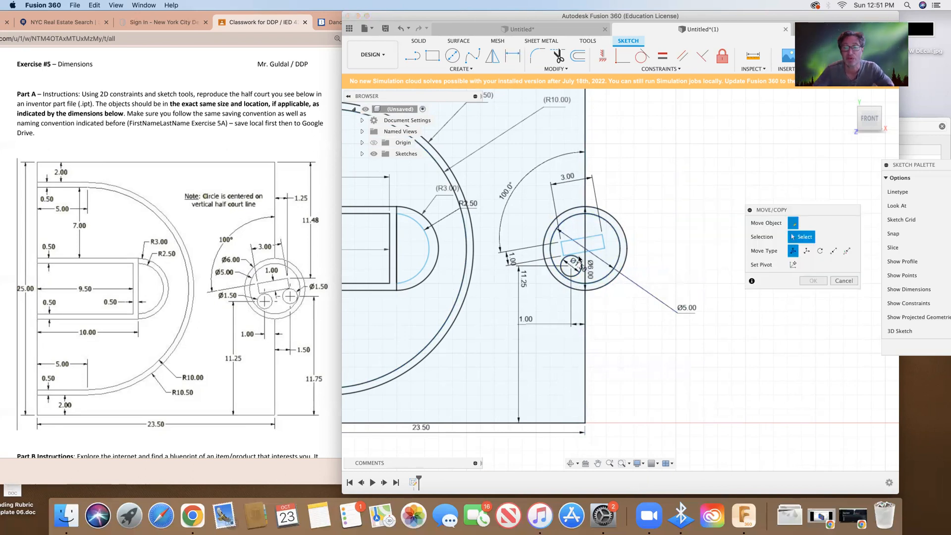
left_click(579, 261)
left_click(793, 363)
left_click_drag(584, 255, 613, 251)
key("Return")
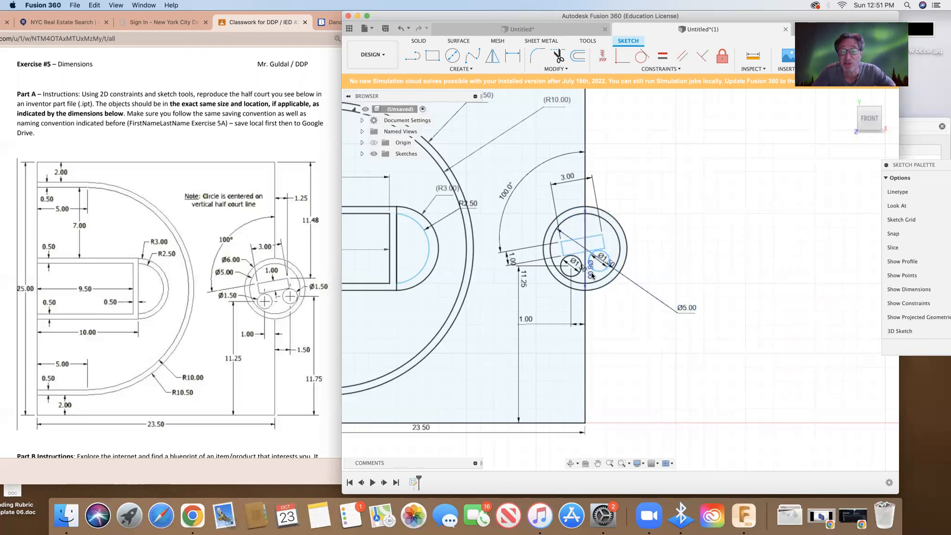
Reposition the original small circle's diameter dimension outside the concentric circles, to their lower right
left_click(514, 54)
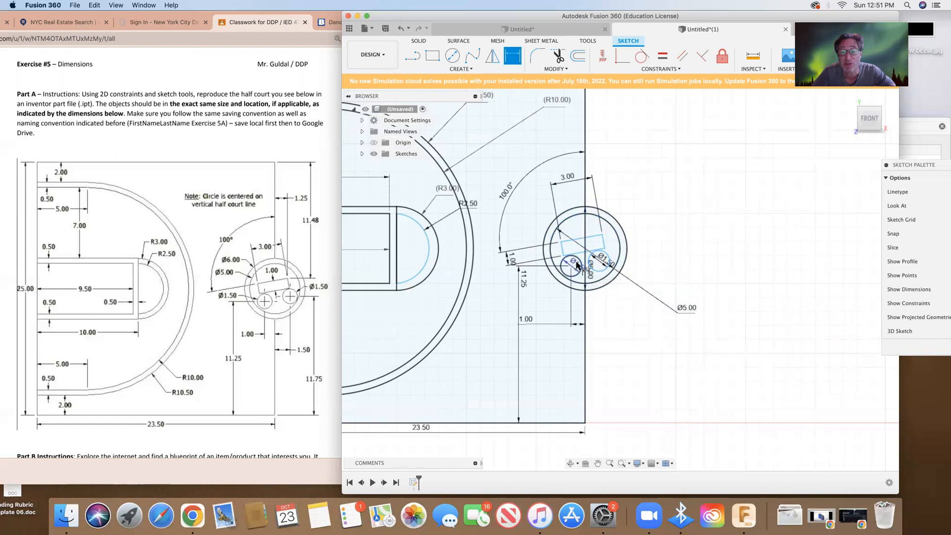
key("Escape")
mouse_move(576, 266)
left_mouse_down()
mouse_move(591, 298)
mouse_move(646, 347)
left_mouse_up()
key("d")
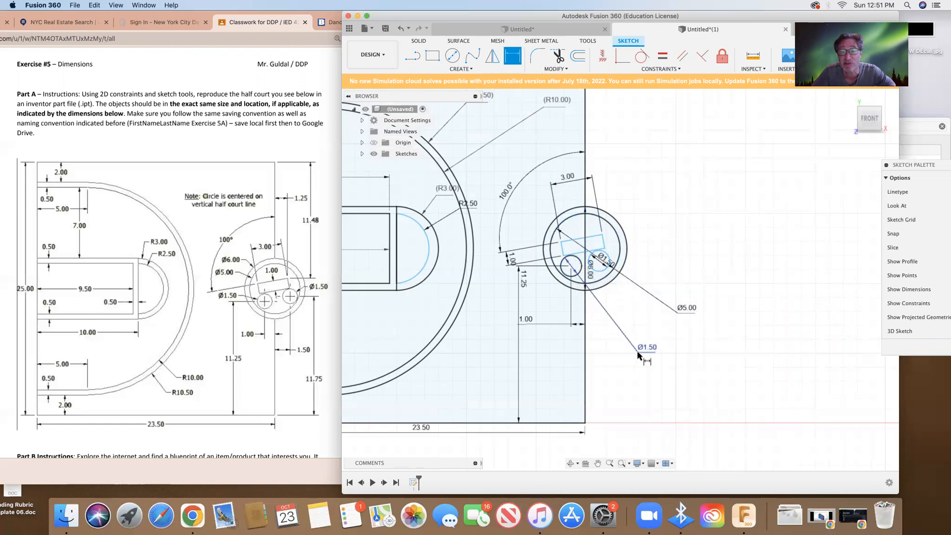
Move the copied small circle's diameter dimension outside the concentric circles and dimension its center 11.75 in above the court's bottom edge
key("Escape")
left_click_drag(605, 258, 722, 280)
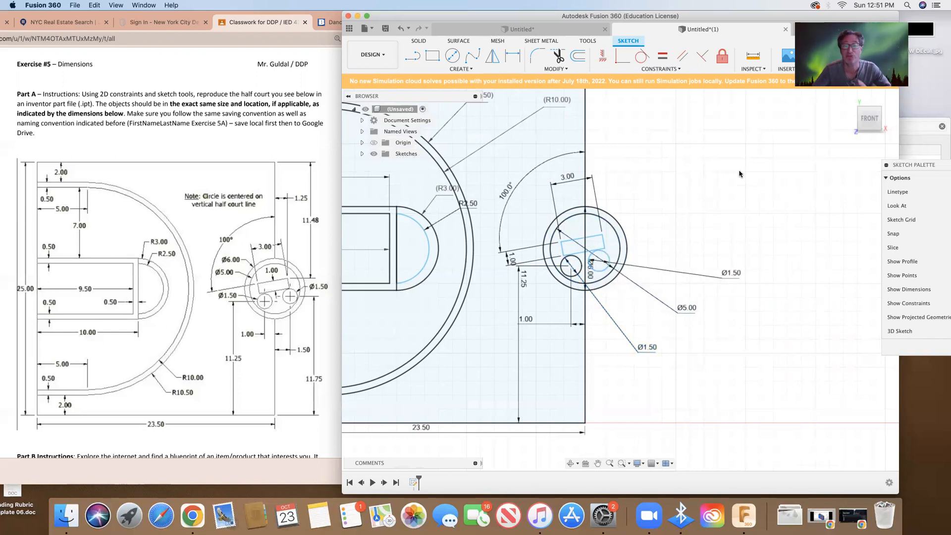
left_click(518, 52)
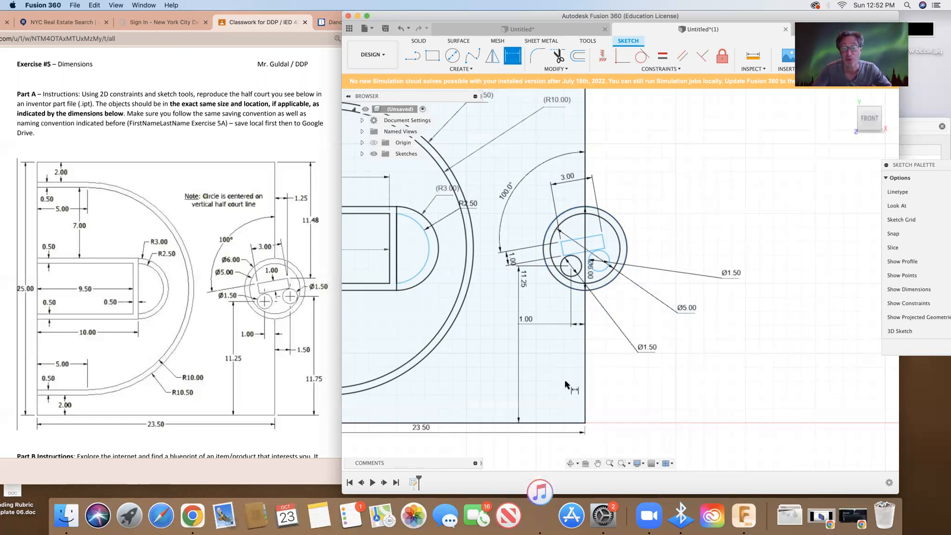
left_click(569, 422)
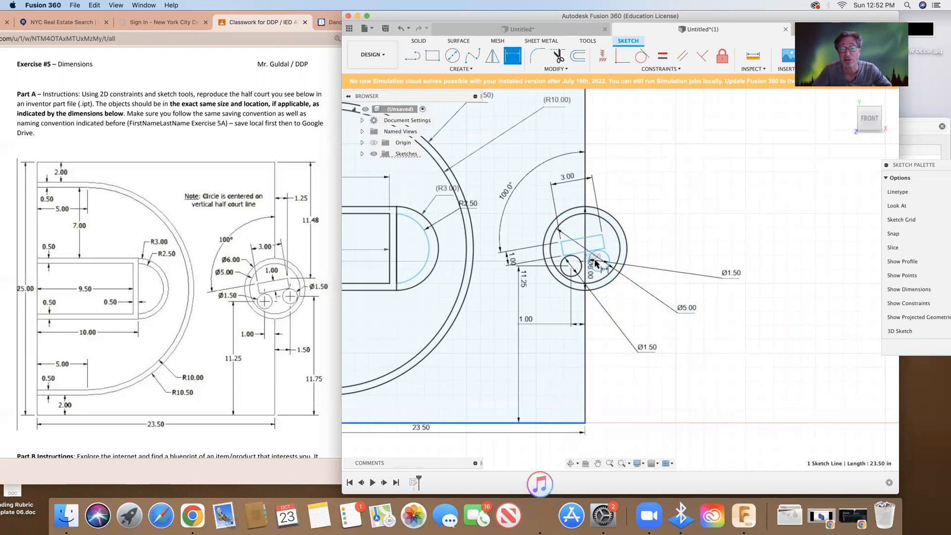
left_click(599, 261)
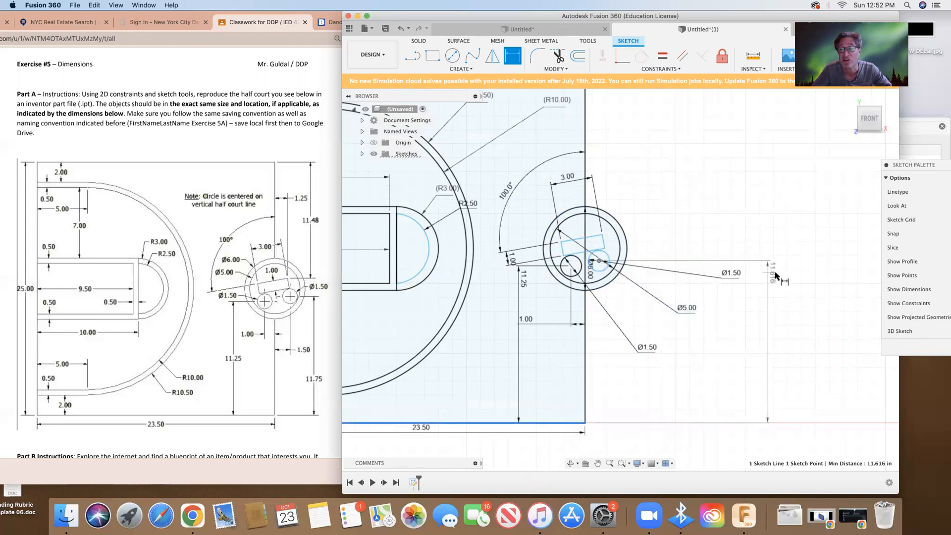
left_click(774, 275)
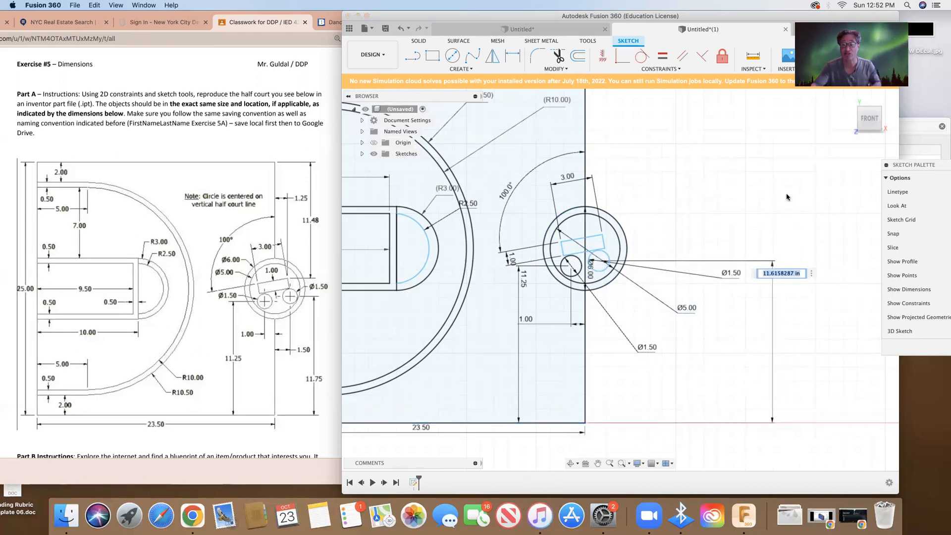
type("11.75")
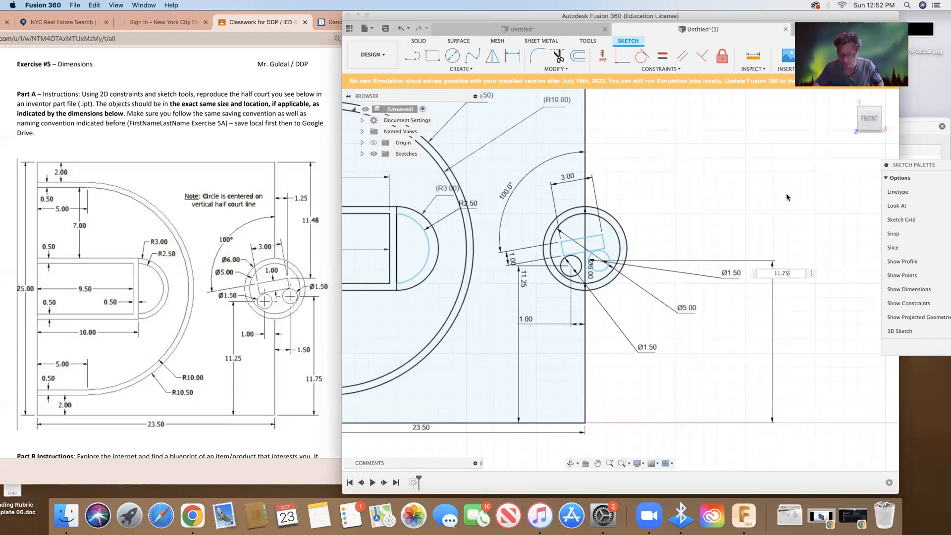
key("Return")
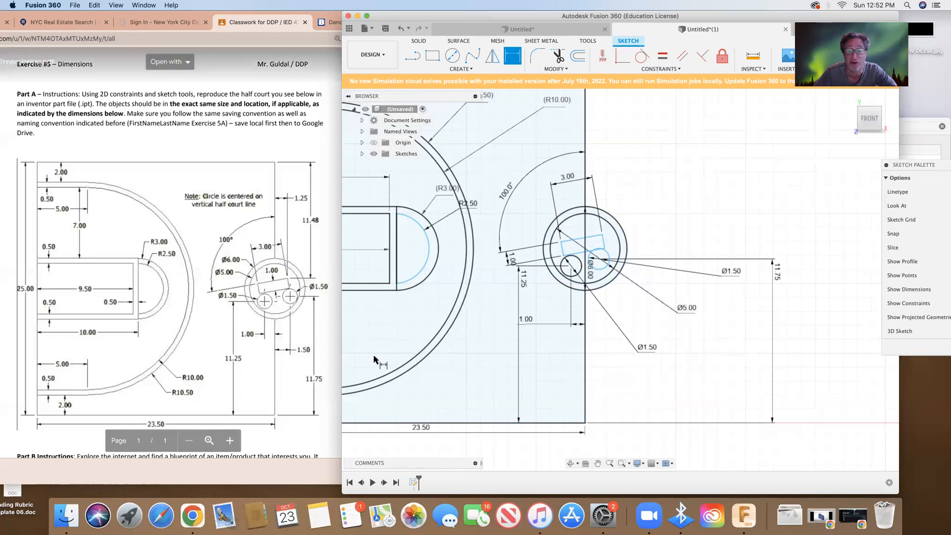
Dimension the copied small circle's center 1.5 in from the vertical half-court line
left_click(586, 376)
left_click(600, 258)
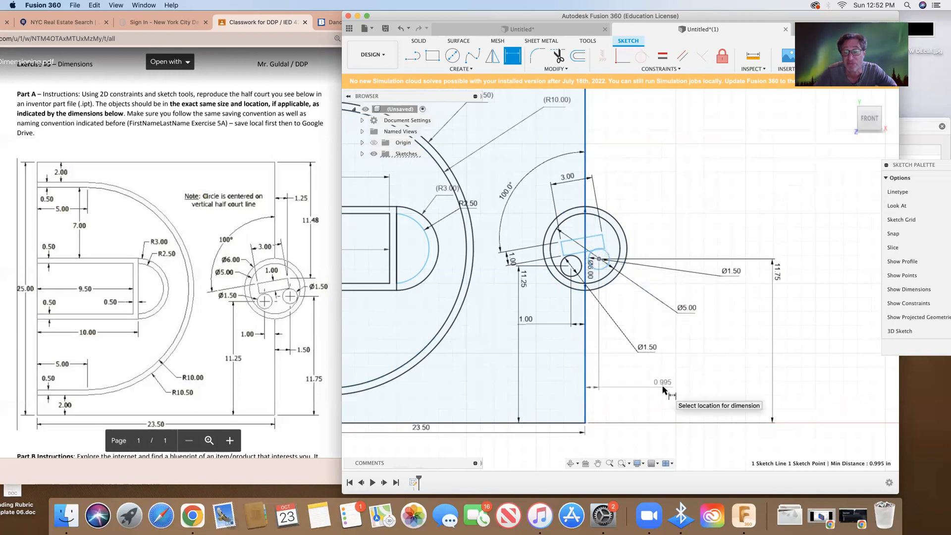
left_click(666, 387)
type("1")
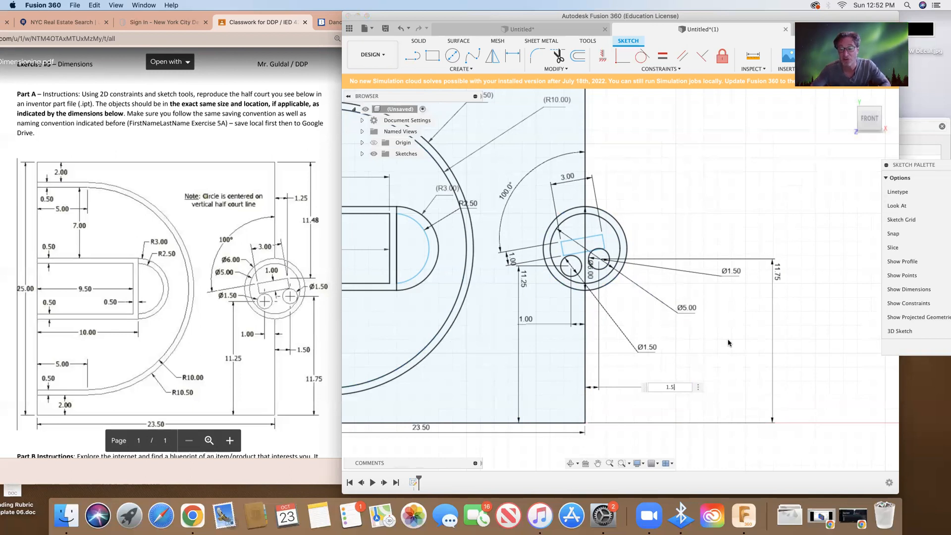
type(".5")
key("Return")
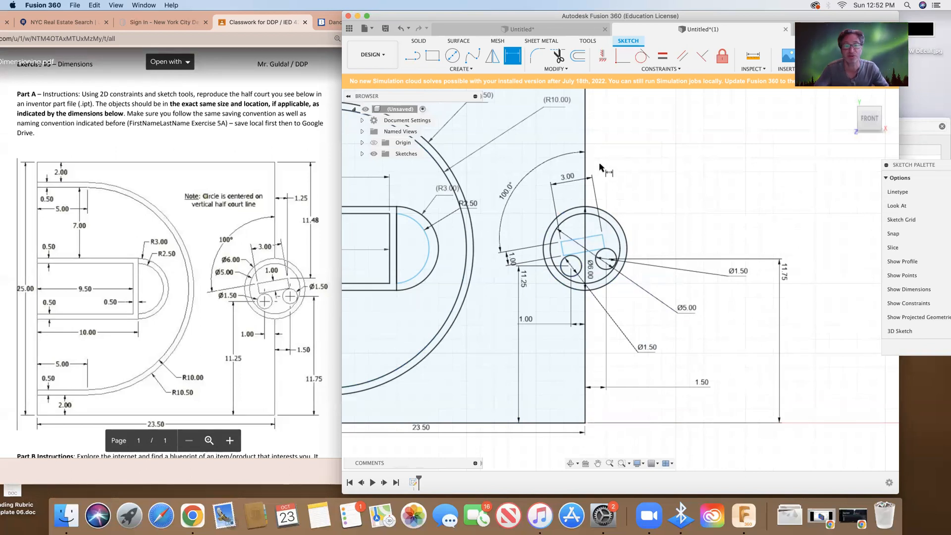
Bring the sketch display options fully into view and hide the sketch's constraints and dimensions
left_click_drag(865, 155, 793, 130)
left_click(855, 272)
left_click(856, 258)
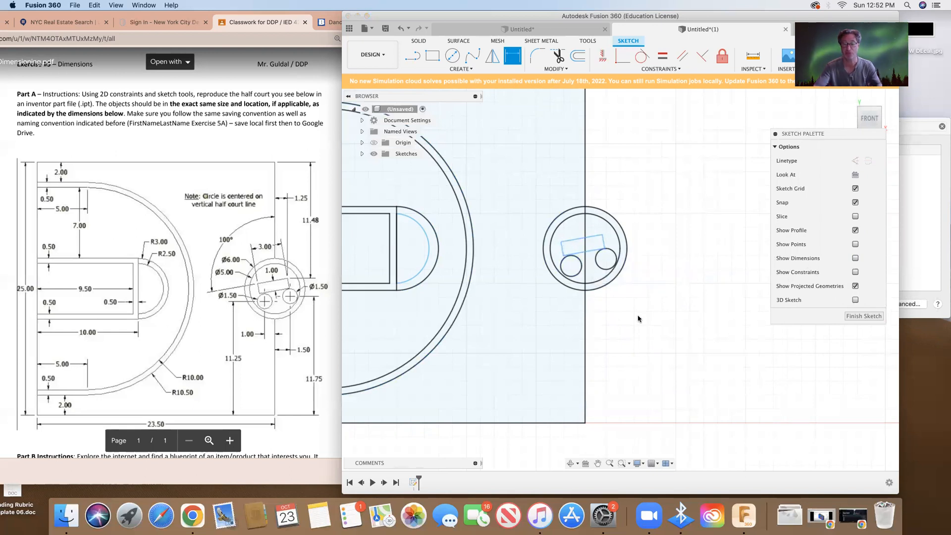
scroll(643, 320, "down", 5)
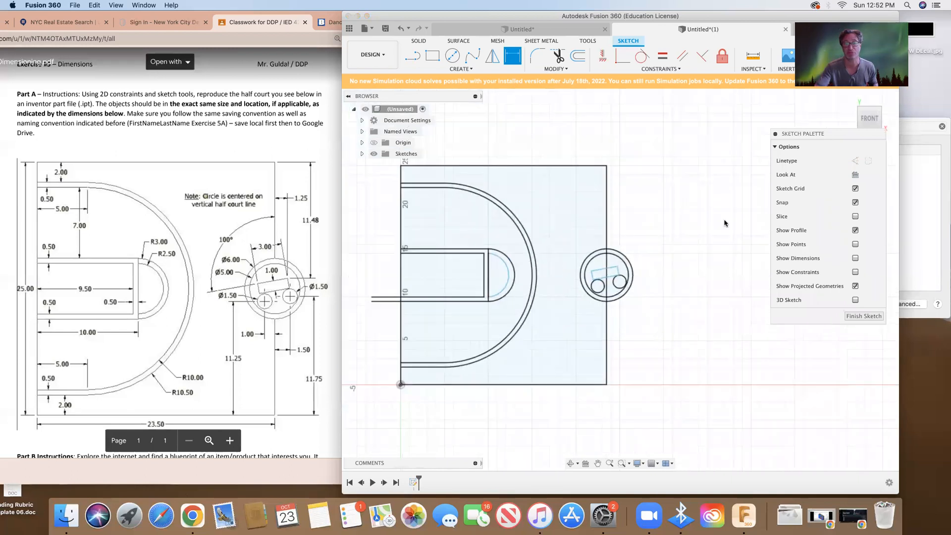
left_click(397, 299)
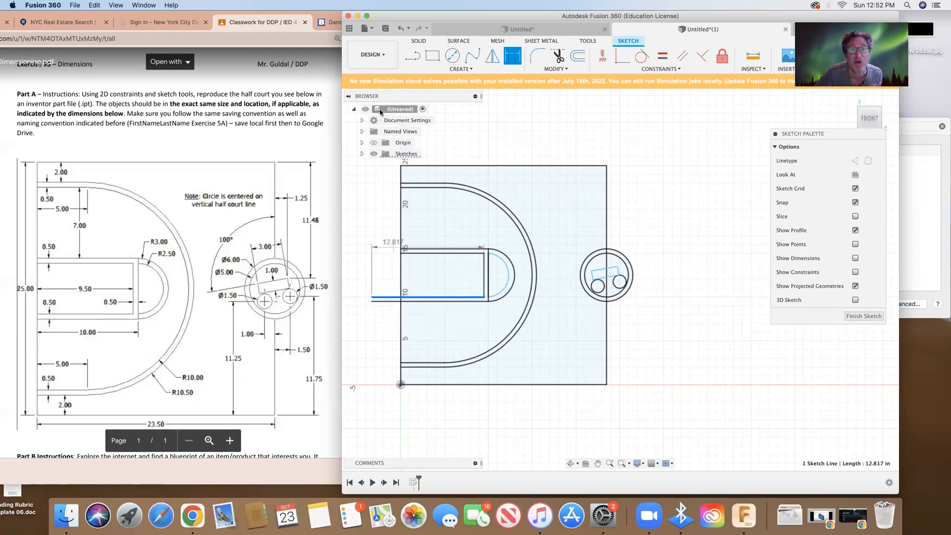
right_click(514, 112)
left_click(492, 121)
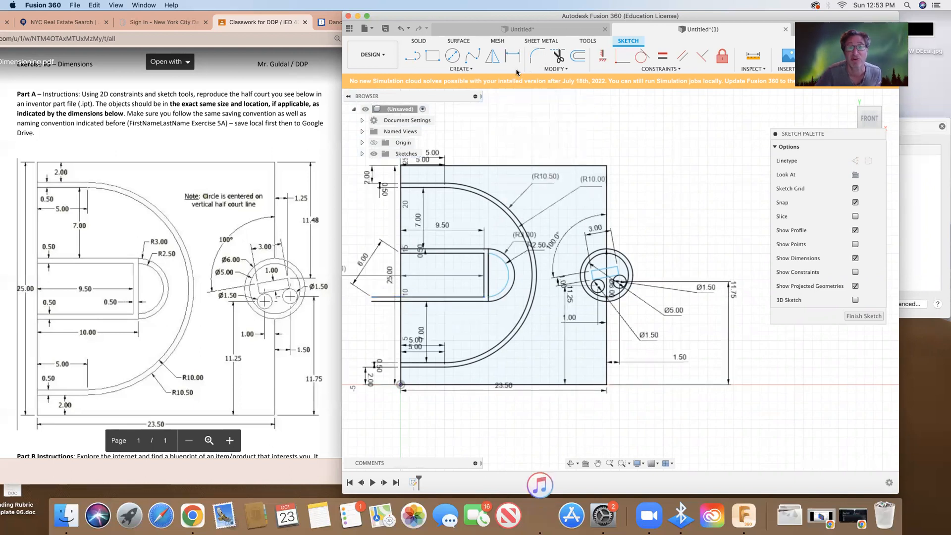
Trim away the lower lane lines where they extend past the court's left edge
left_click(559, 55)
left_click(382, 298)
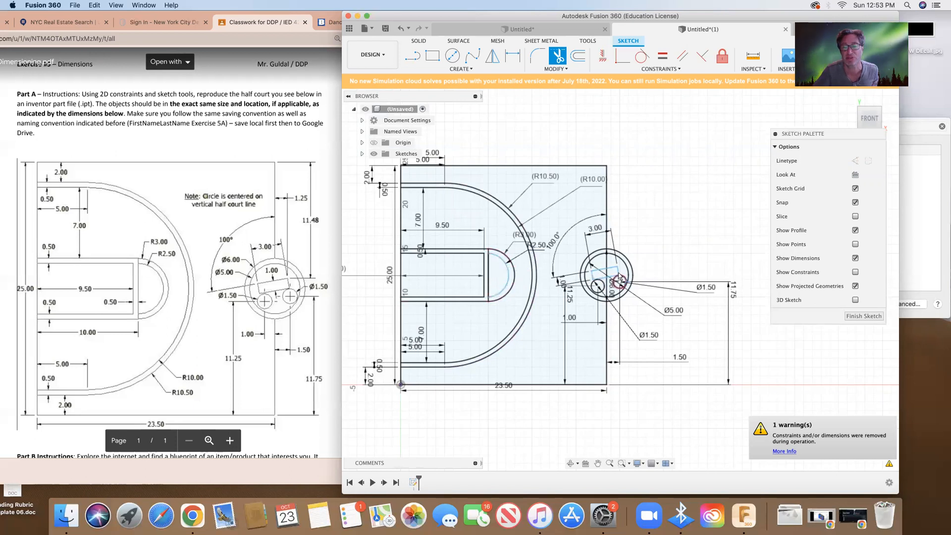
left_click(507, 287)
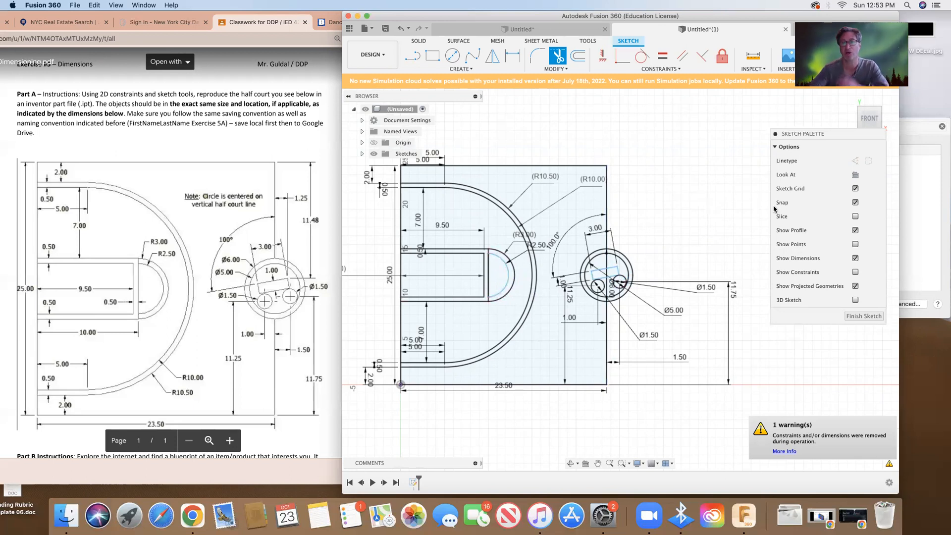
Relocate the browser clear of the court sketch and turn off the display of sketch dimensions
mouse_move(437, 96)
left_mouse_down()
mouse_move(407, 89)
mouse_move(887, 285)
mouse_move(893, 301)
mouse_move(872, 278)
left_mouse_up()
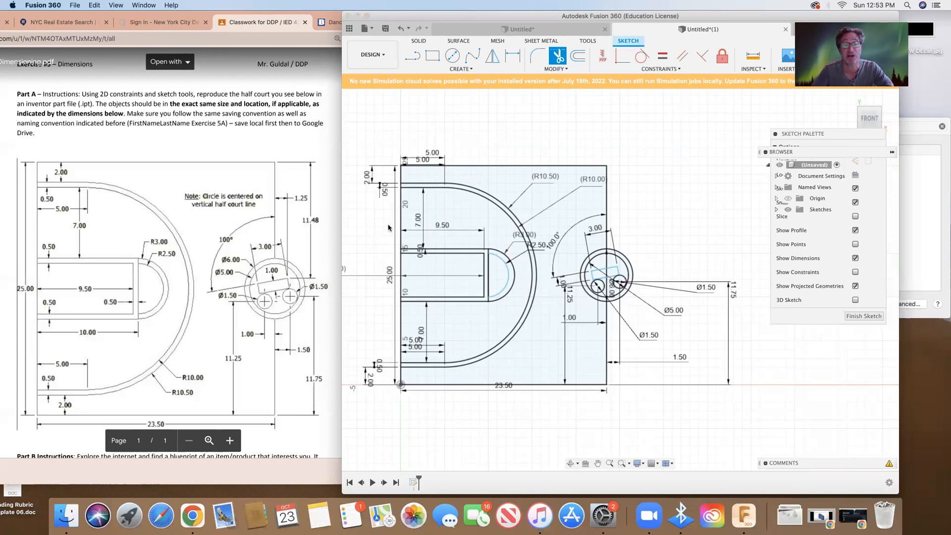
scroll(496, 375, "down", 3)
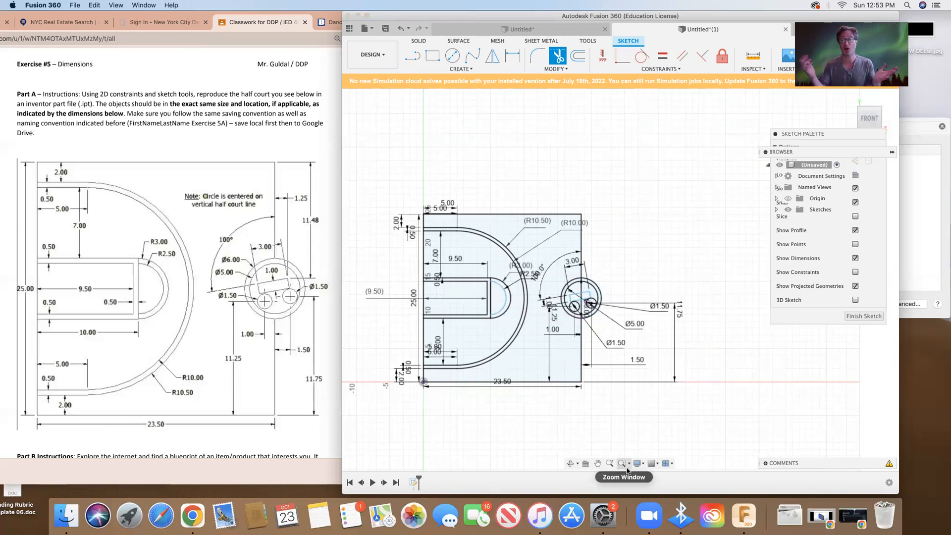
left_click(856, 258)
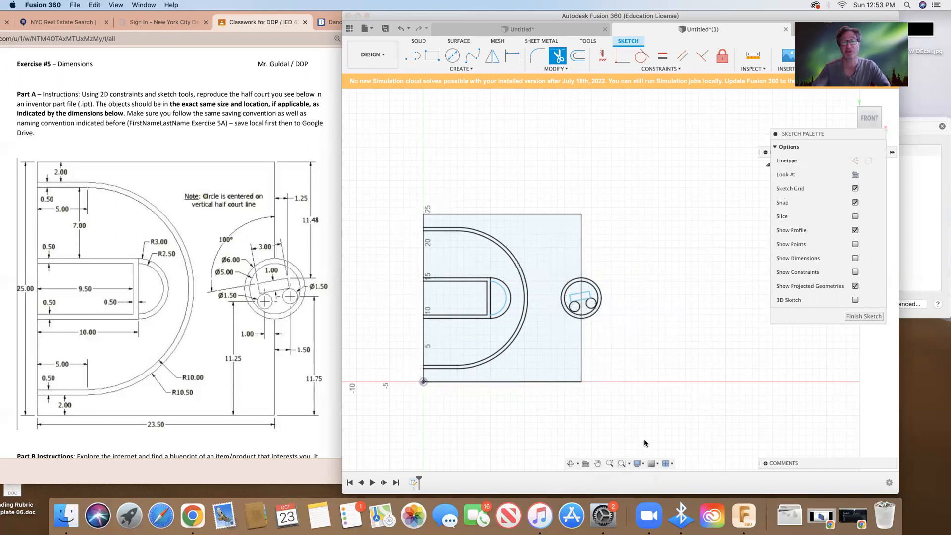